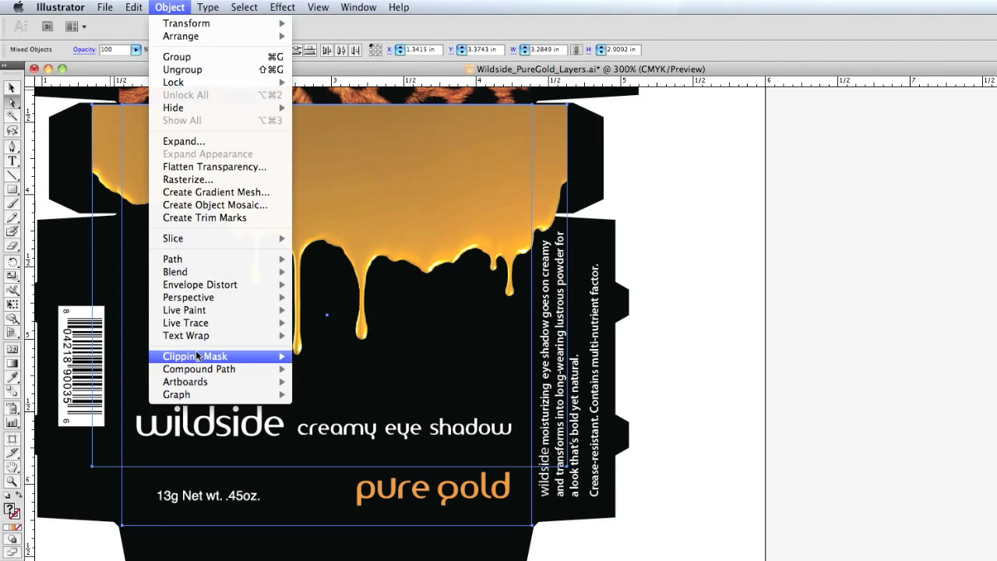
# - Clip the gold drip to the front panel and move the 'wildside creamy eye shadow' title down toward 'pure gold'
pyautogui.click(315, 357)
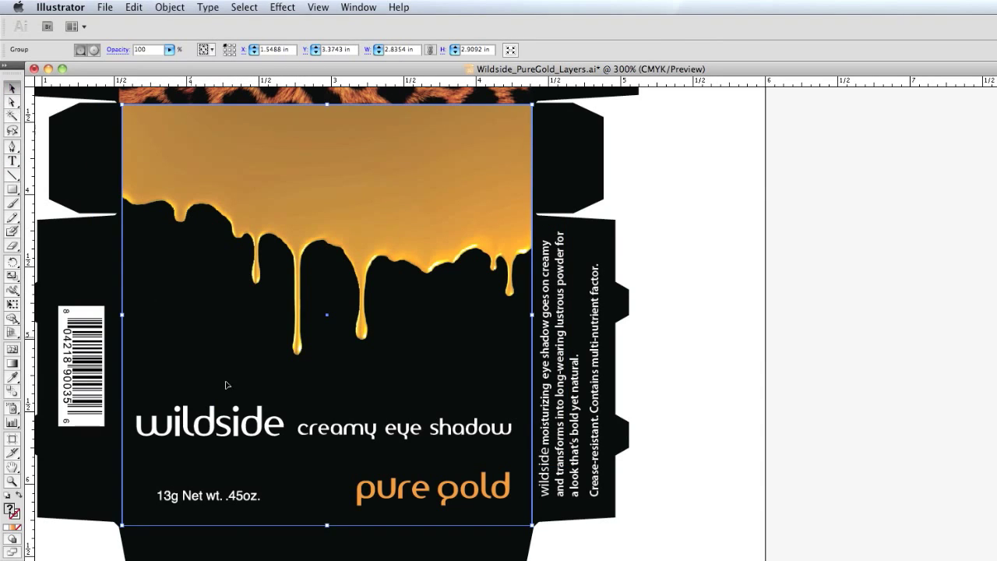
pyautogui.click(272, 431)
pyautogui.keyDown('shift'); pyautogui.click(326, 434); pyautogui.keyUp('shift')
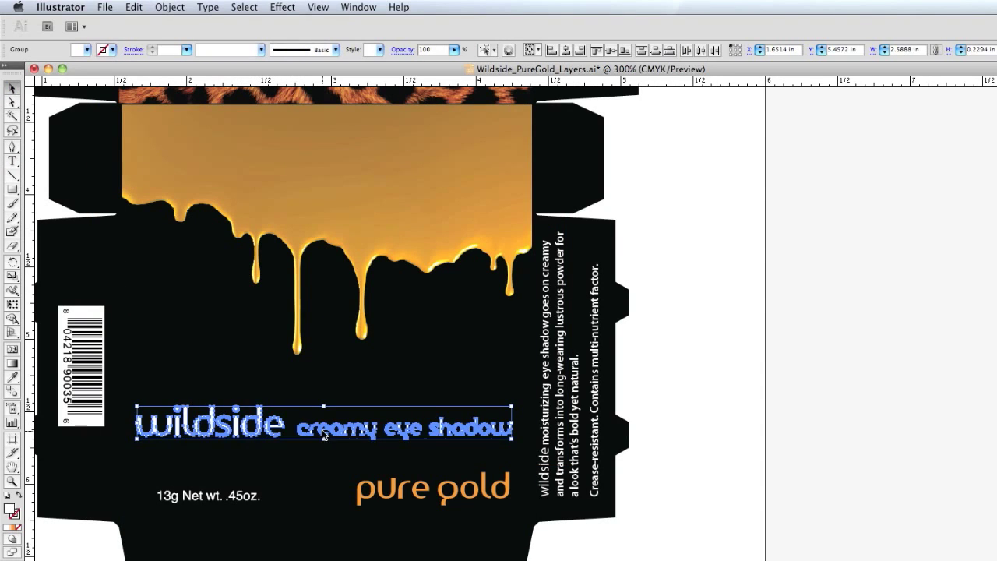
pyautogui.moveTo(325, 434); pyautogui.dragTo(323, 457)
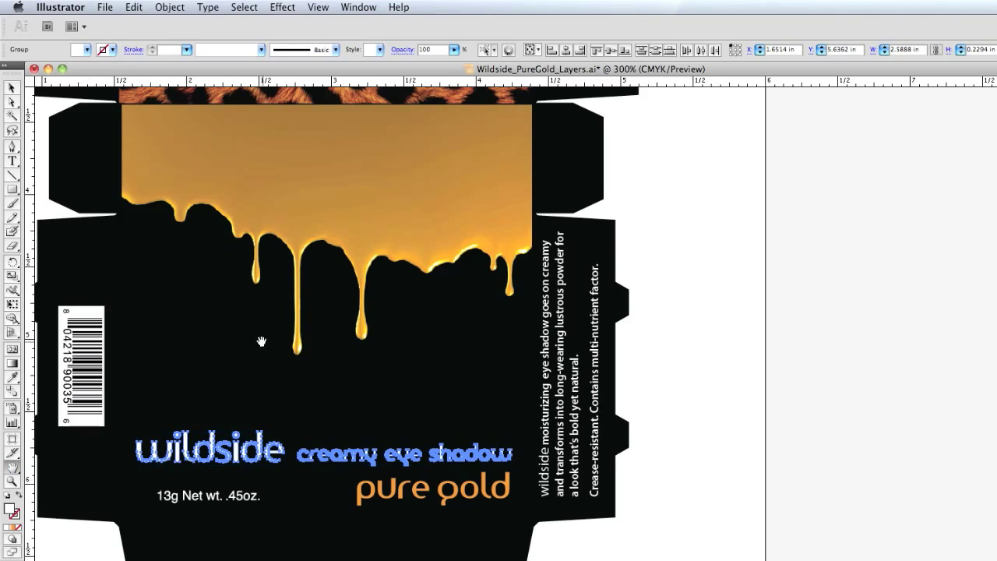
pyautogui.moveTo(261, 342); pyautogui.dragTo(261, 428)
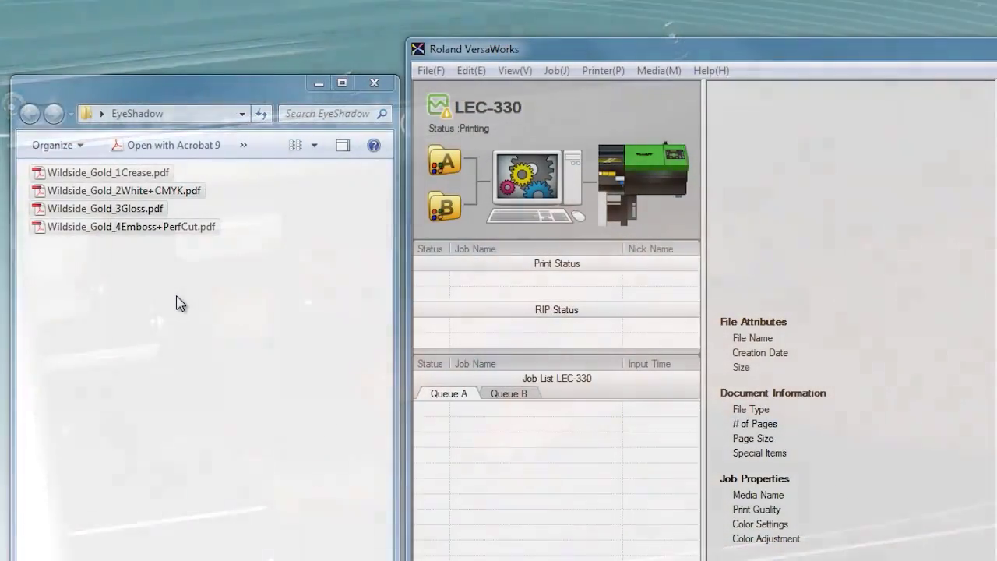
# - Add the four Wildside_Gold PDFs to Queue A and start ripping them
pyautogui.moveTo(176, 295)
pyautogui.mouseDown()
pyautogui.moveTo(39, 173)
pyautogui.moveTo(427, 436)
pyautogui.moveTo(467, 451)
pyautogui.mouseUp()
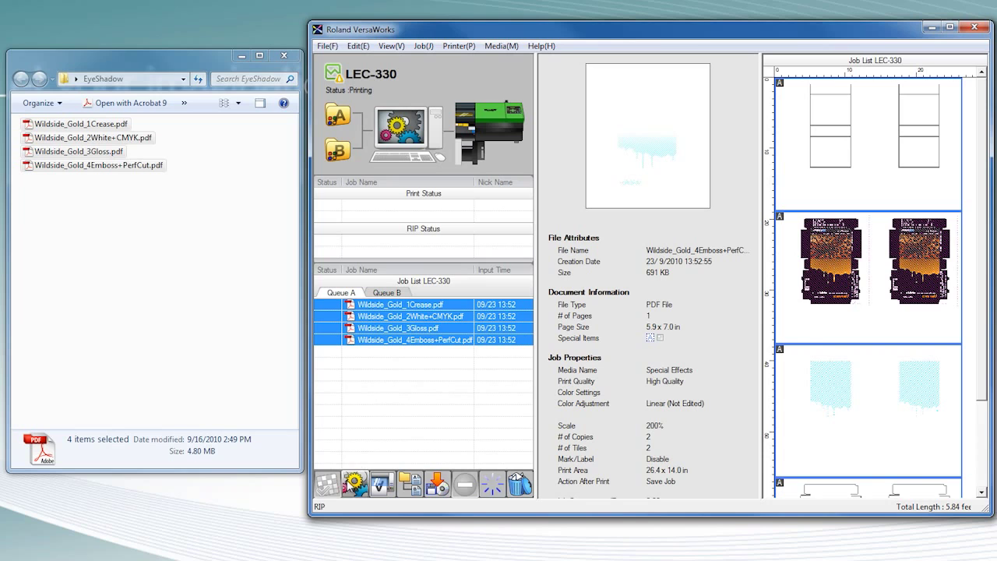
pyautogui.click(374, 484)
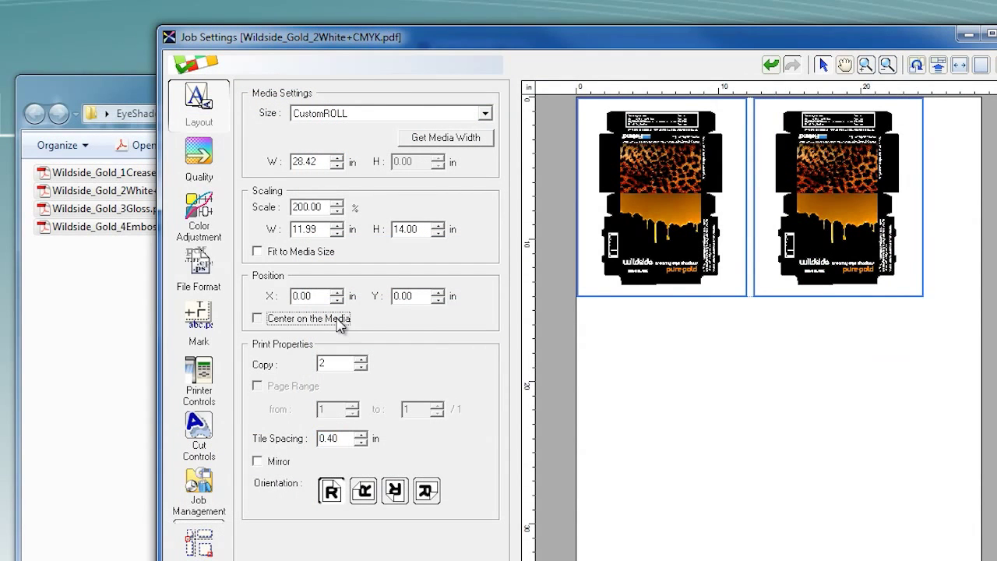
# - Center the Crease job on the media, rotate it to portrait, and apply the job settings
pyautogui.click(340, 324)
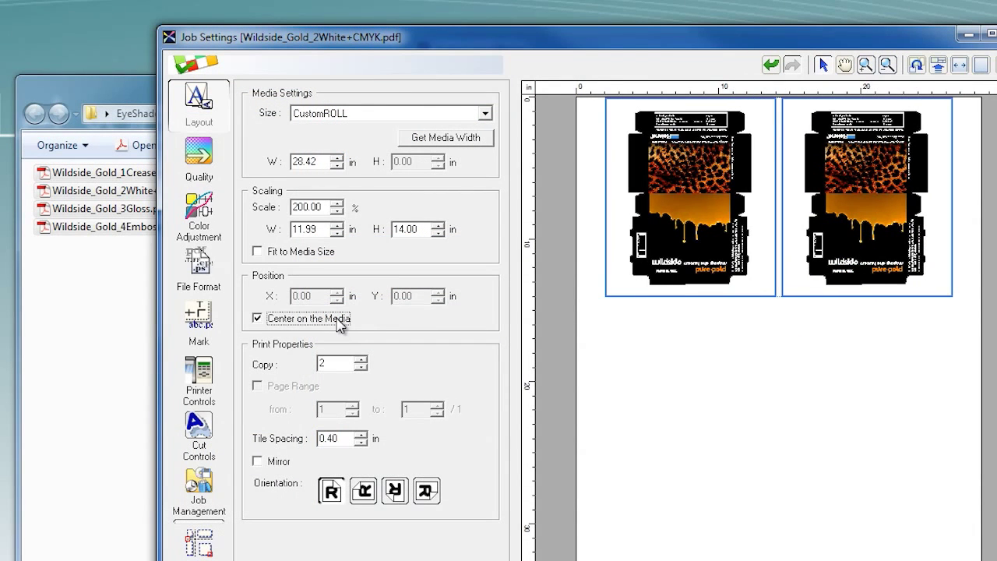
pyautogui.click(198, 156)
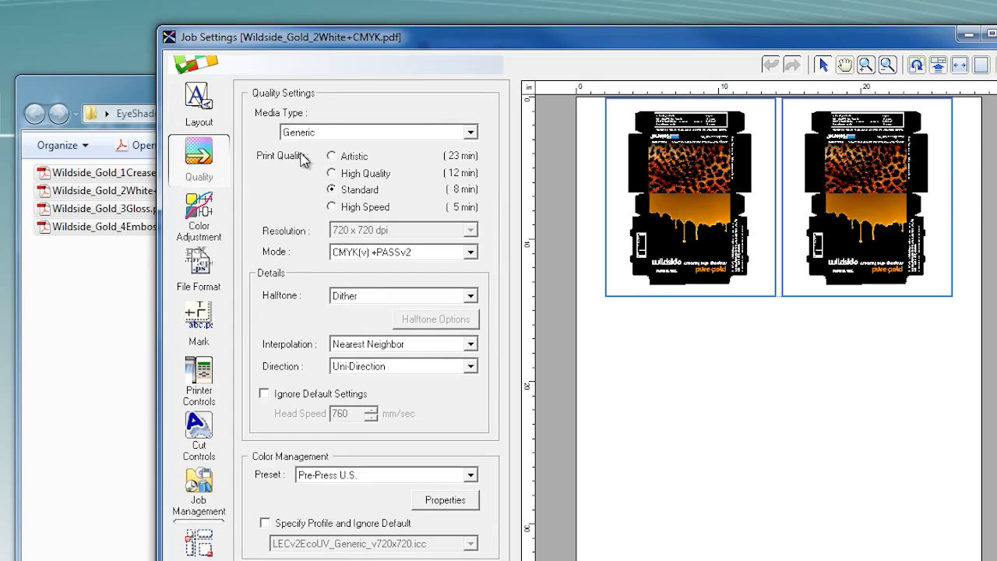
pyautogui.click(357, 258)
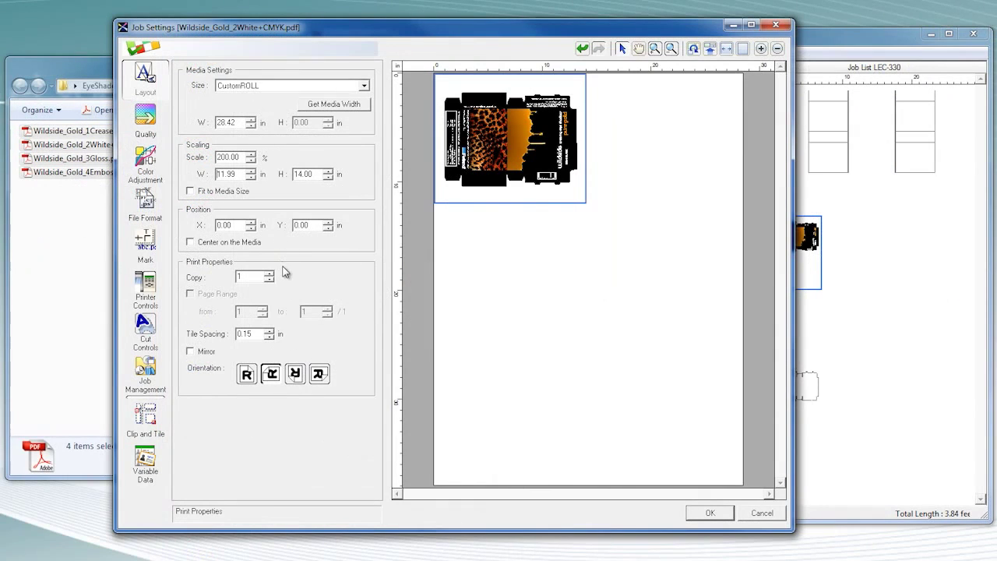
pyautogui.click(247, 376)
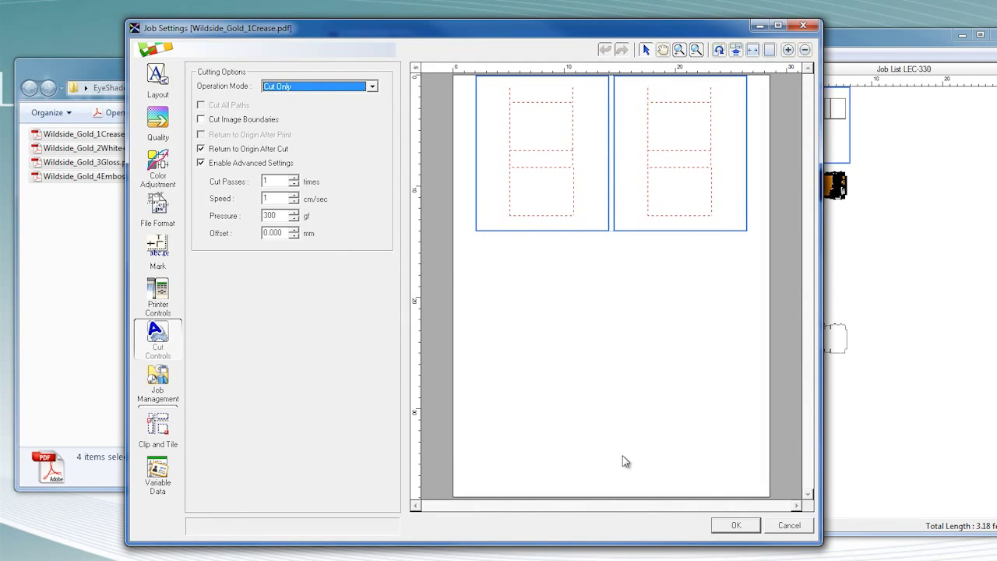
pyautogui.click(751, 530)
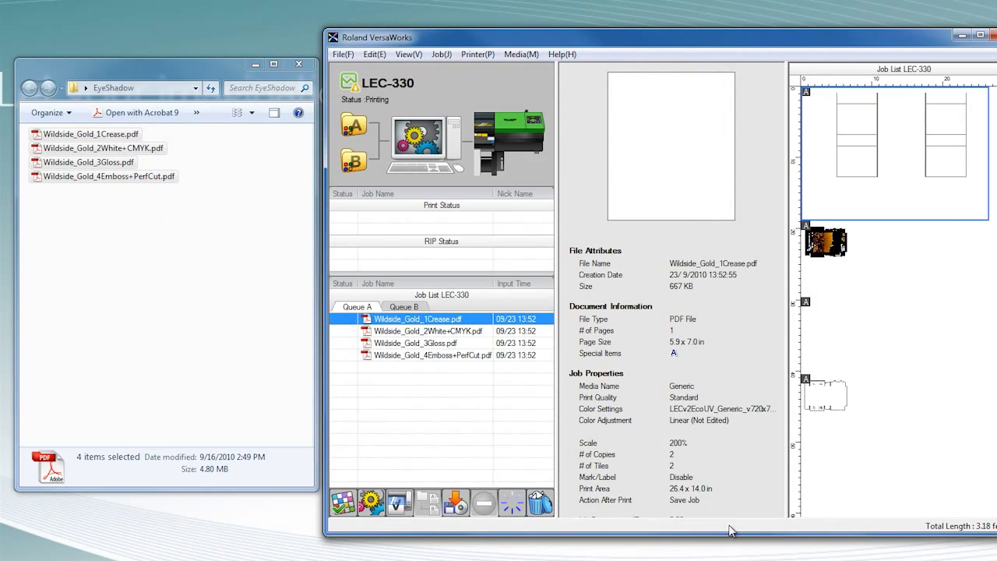